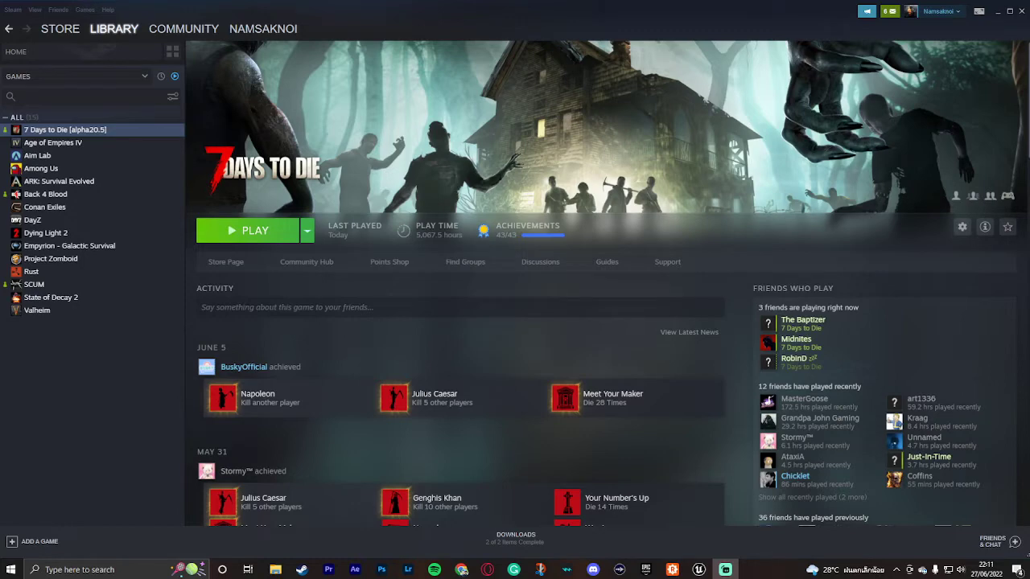
Opt 7 Days to Die into the "alpha20.3 - Alpha 20.3 Stable" beta in its game properties.
right_click(119, 133)
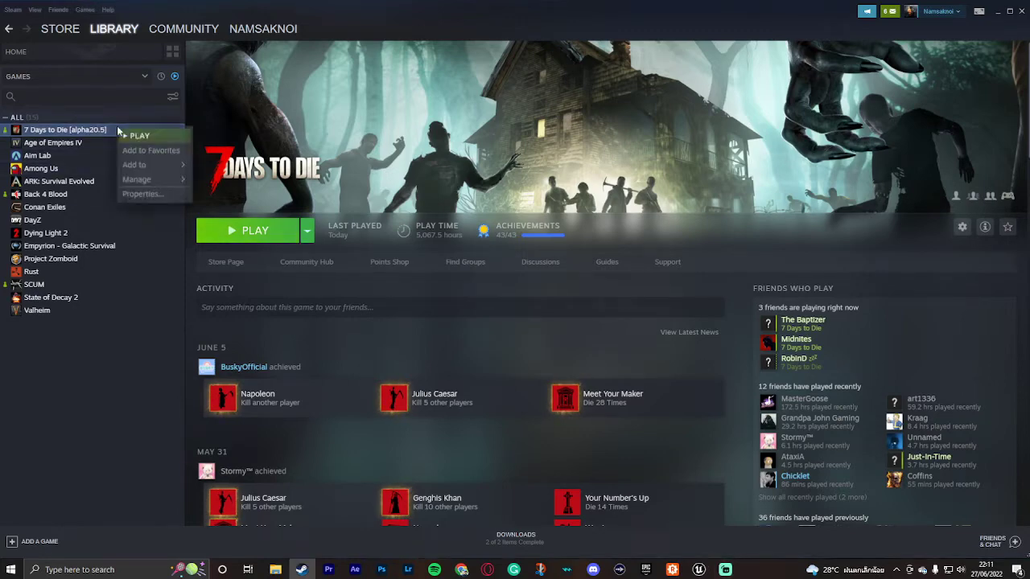
click(144, 196)
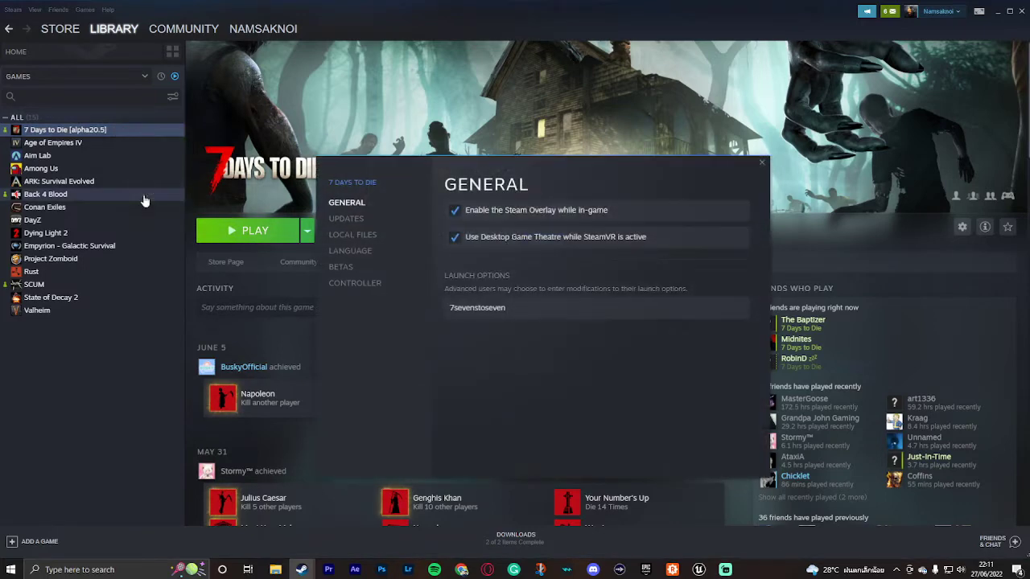
click(339, 268)
click(606, 226)
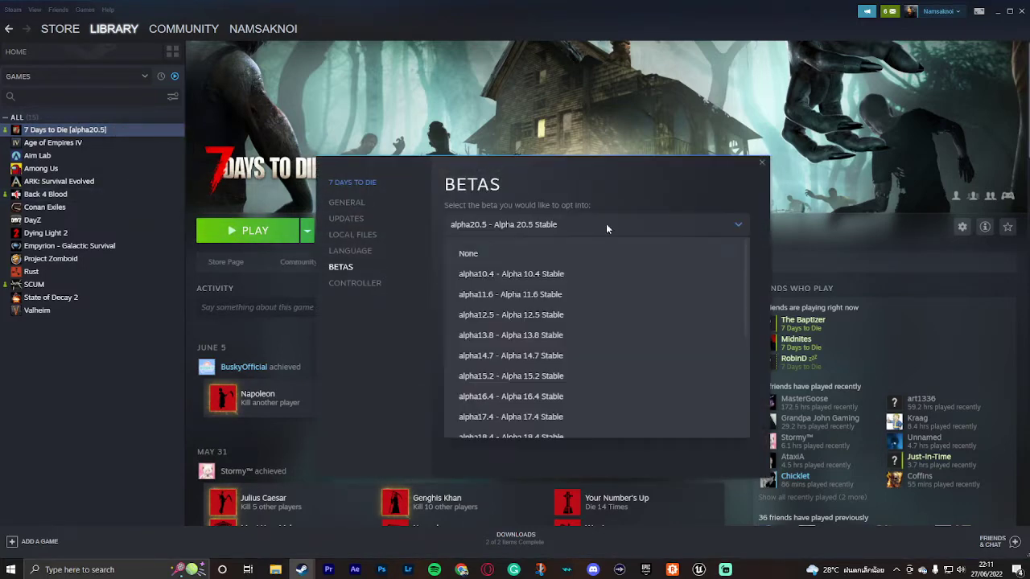
scroll(580, 310, down, 5)
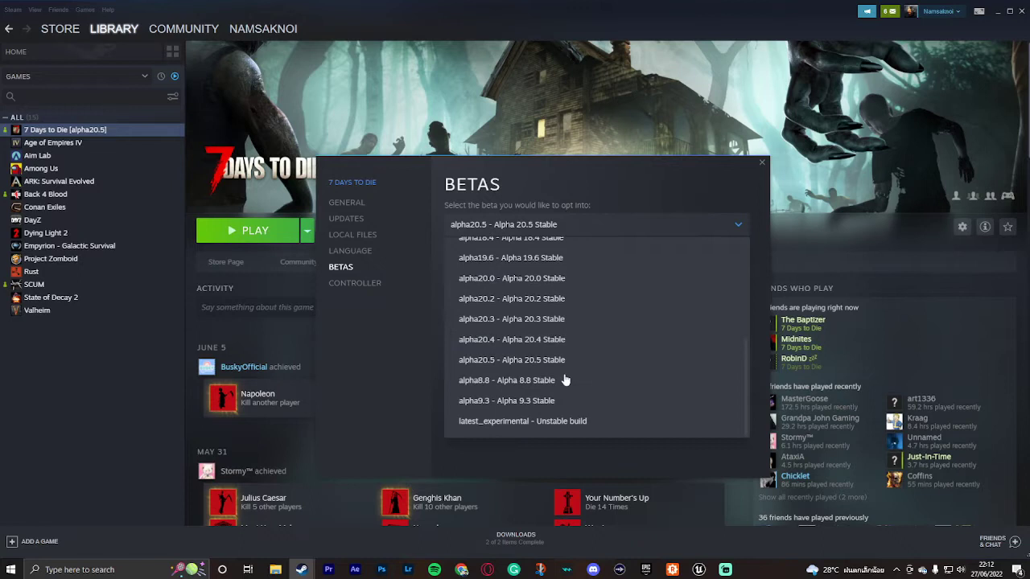
scroll(531, 368, up, 2)
scroll(531, 368, down, 3)
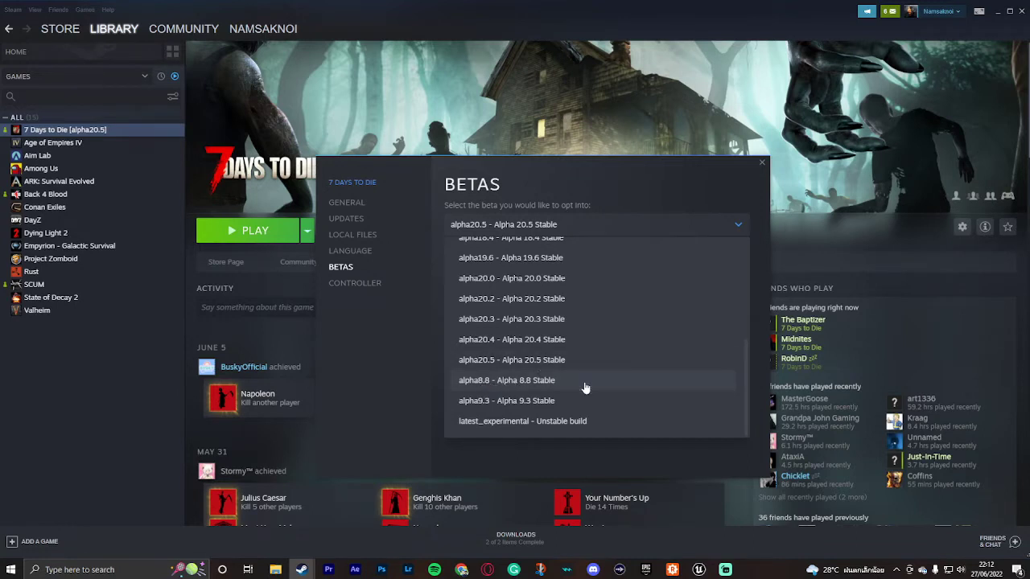
click(578, 319)
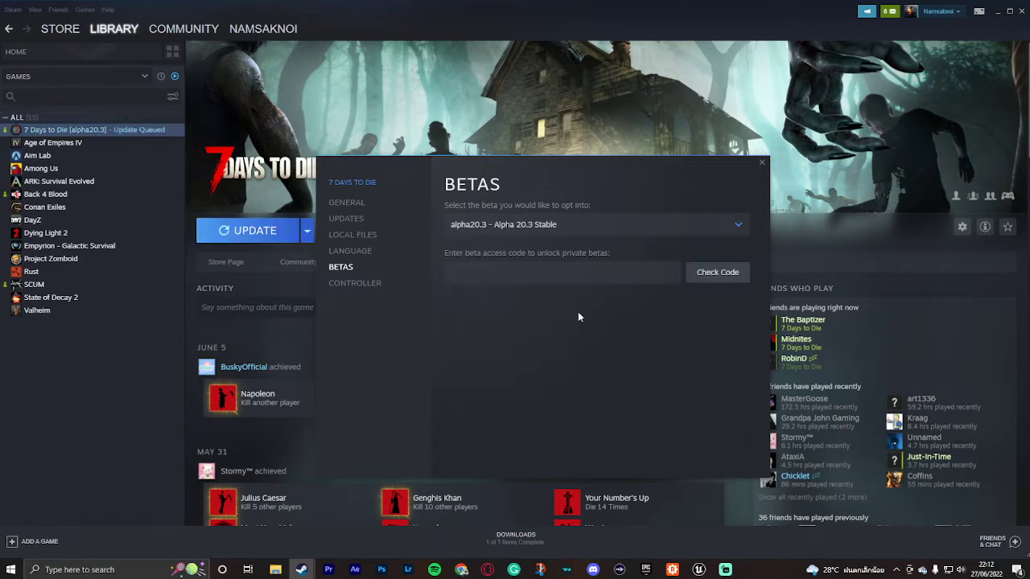
click(763, 165)
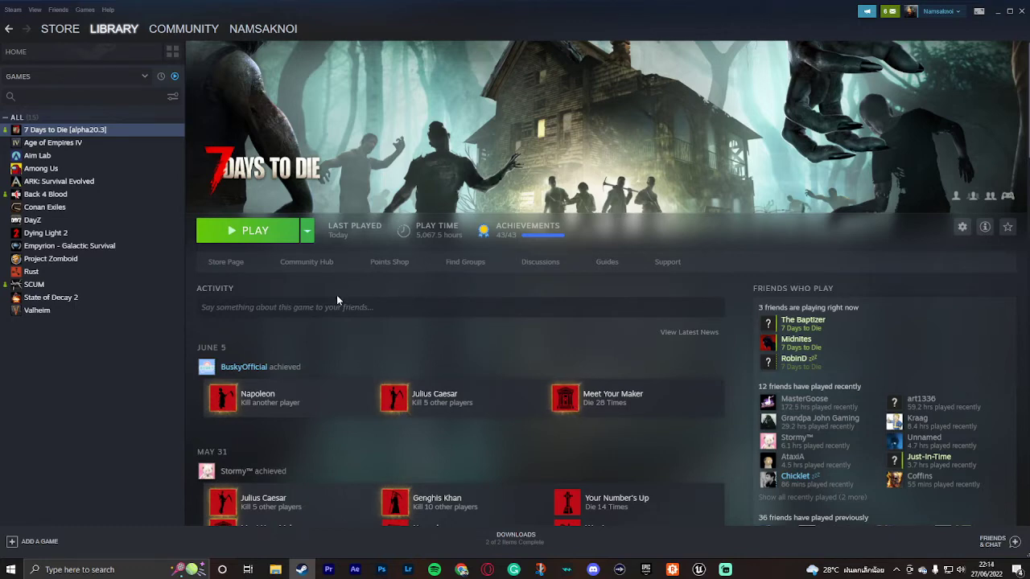
Start 7 Days to Die through the game launcher with EasyAntiCheat disabled, saving the start options as default.
click(254, 235)
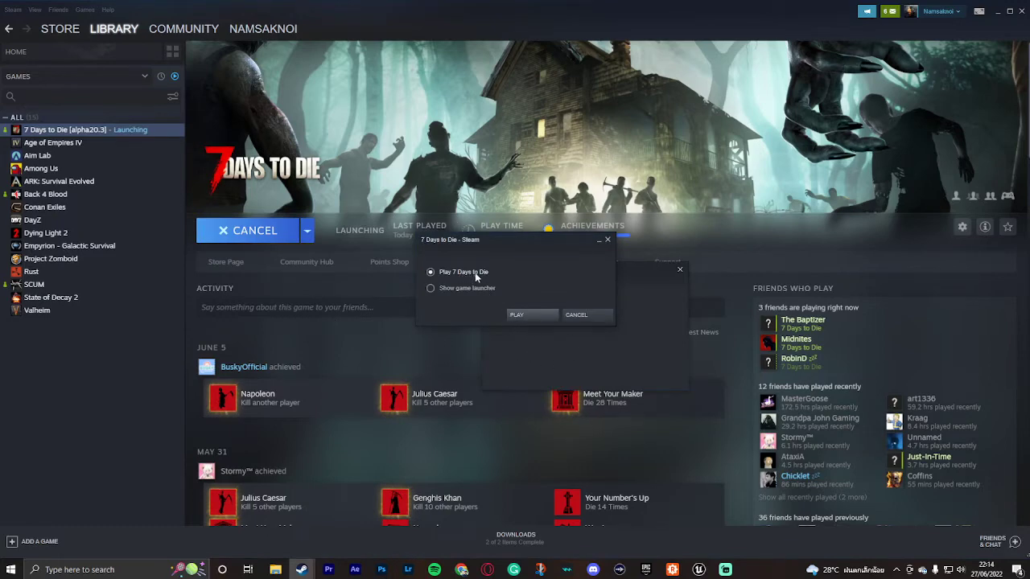
click(451, 289)
click(519, 317)
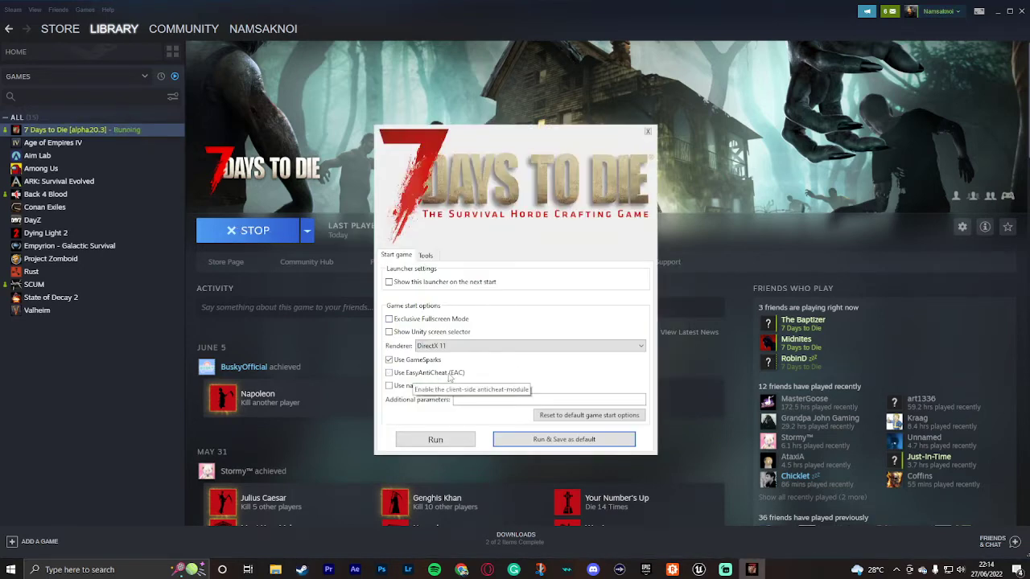
click(413, 374)
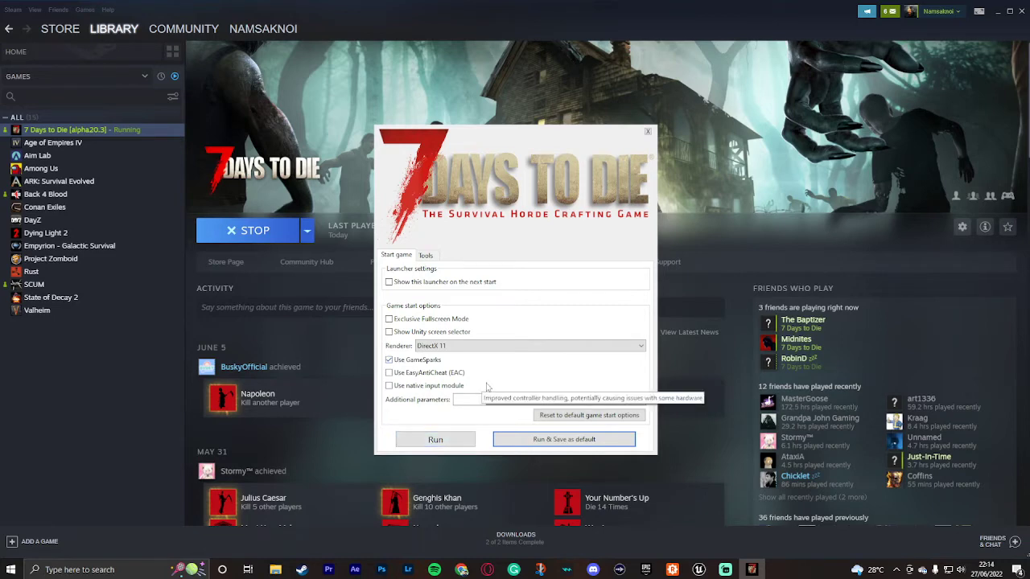
click(560, 444)
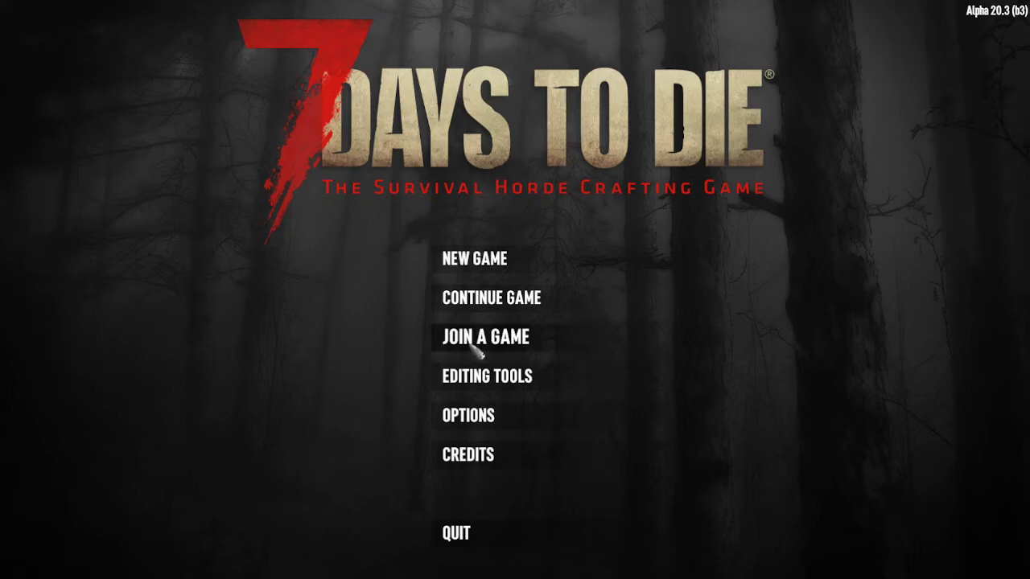
Open the server browser for joining a game and search the server names for "salty".
click(478, 346)
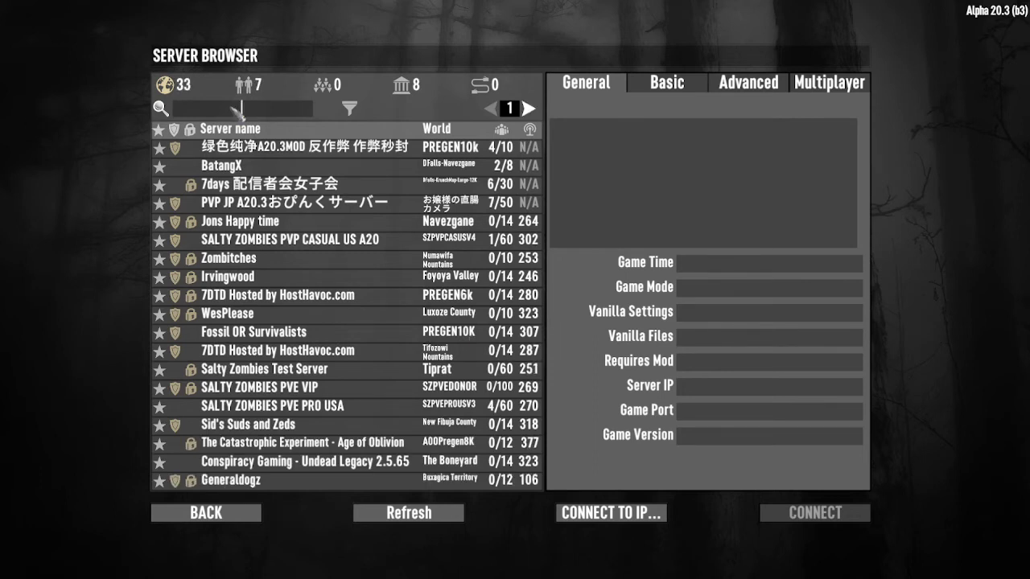
click(236, 110)
text(saltyzombies.com)
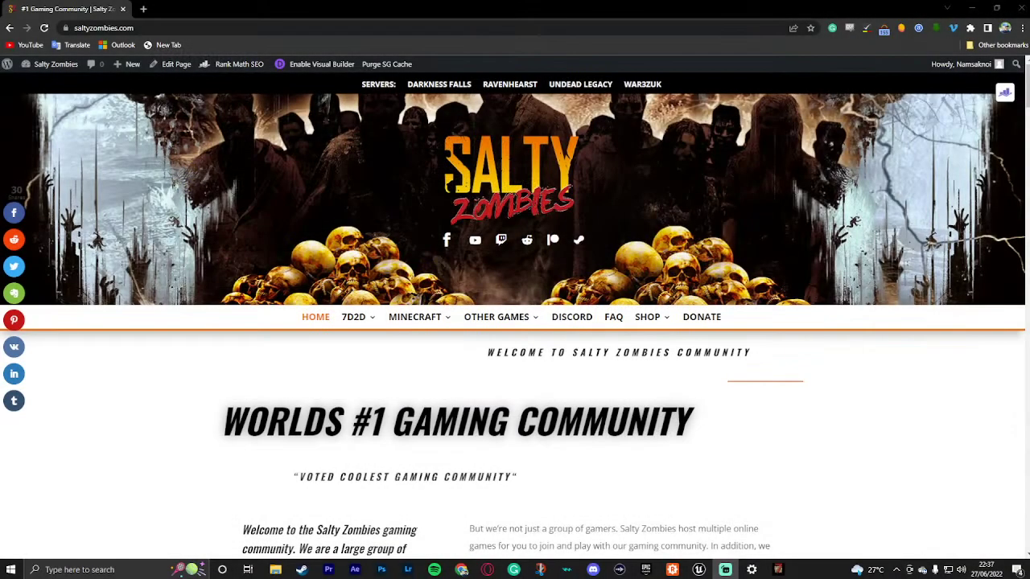
Open the 7 Days to Die PVE servers page on saltyzombies.com in Chrome.
scroll(637, 396, down, 3)
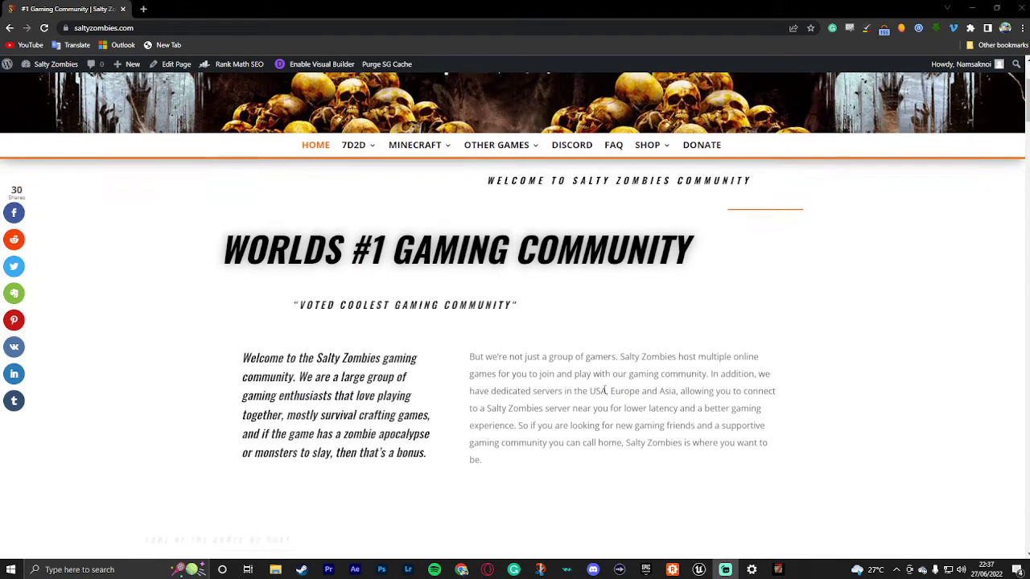
scroll(597, 411, up, 3)
mouse_move(370, 322)
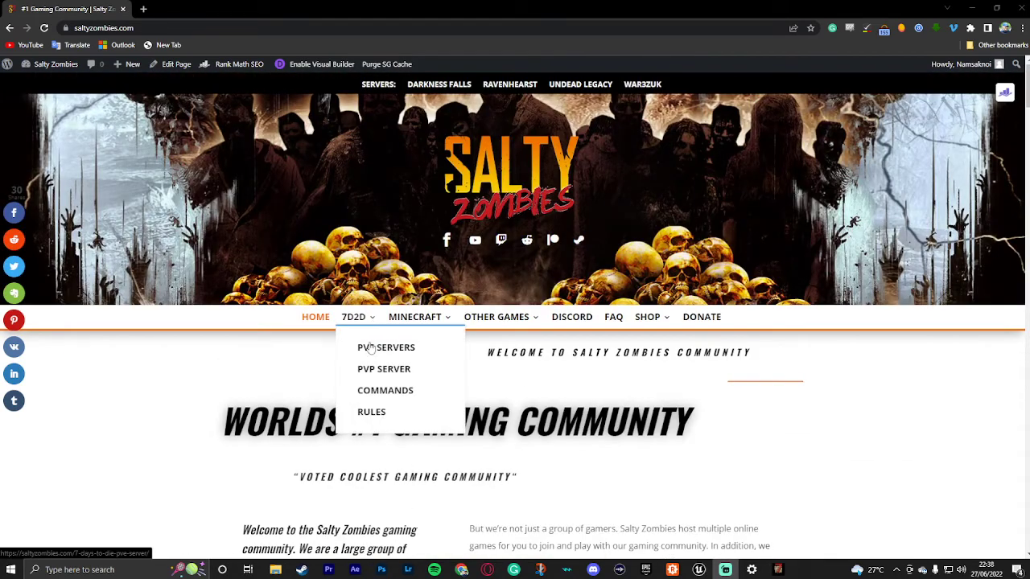
click(370, 347)
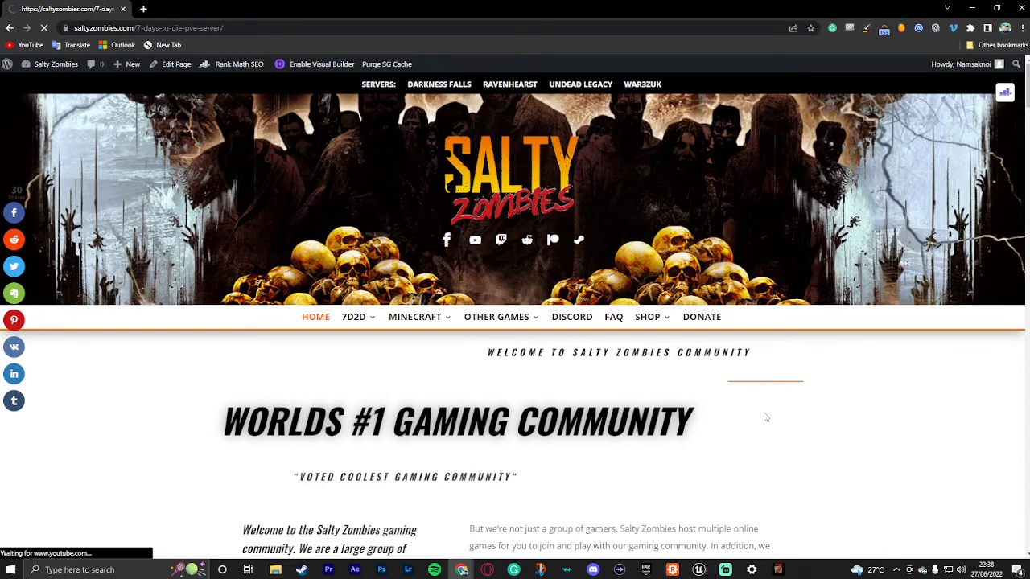
Examine the IP addresses, ports and specs of the USA, Europe and Asia PVE servers.
scroll(631, 328, down, 3)
scroll(632, 328, down, 10)
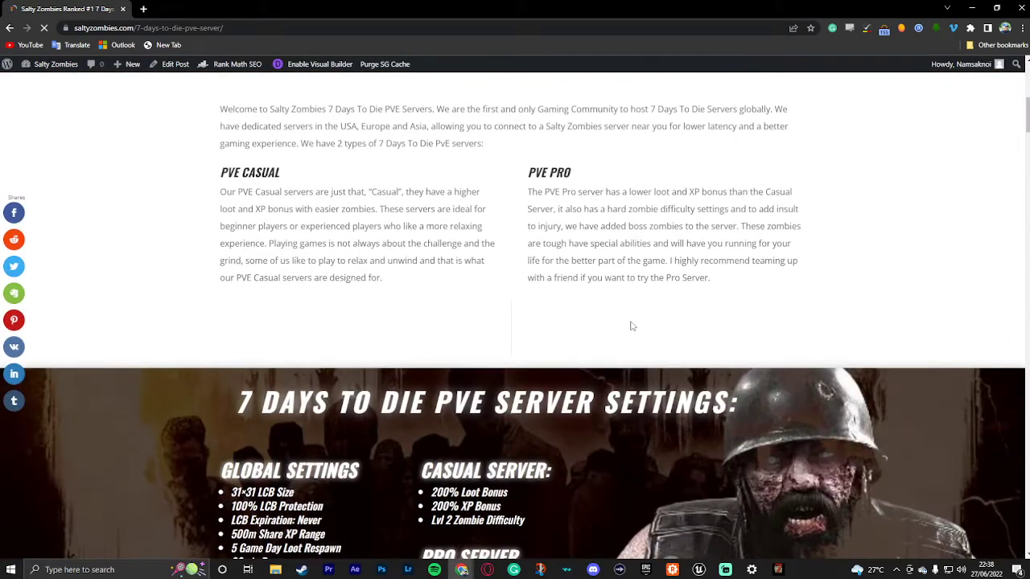
scroll(627, 312, down, 3)
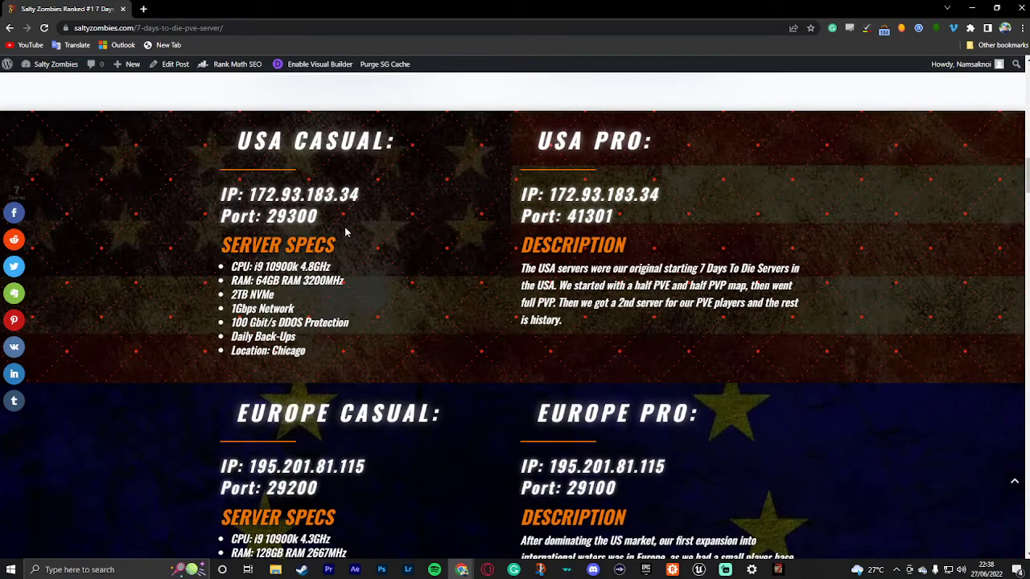
scroll(354, 223, down, 3)
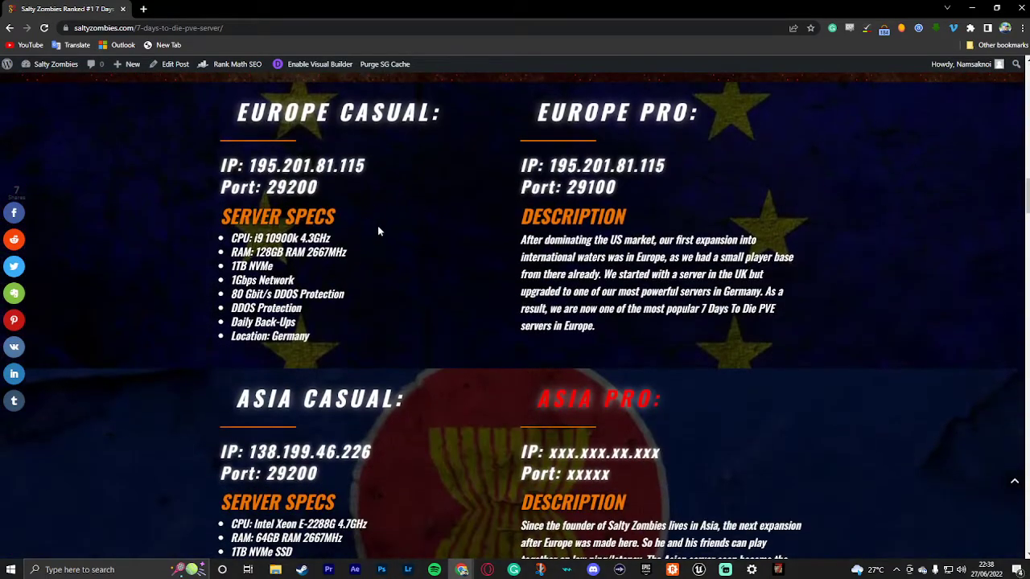
scroll(484, 245, down, 1)
scroll(479, 243, up, 2)
scroll(477, 258, down, 1)
scroll(475, 253, down, 3)
scroll(480, 279, up, 6)
scroll(477, 280, up, 6)
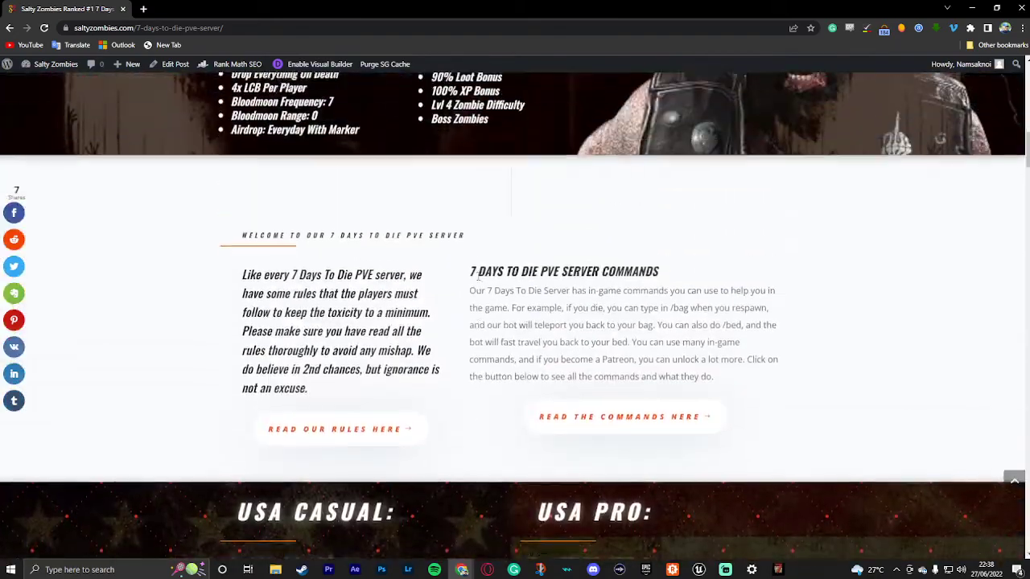
scroll(476, 279, up, 8)
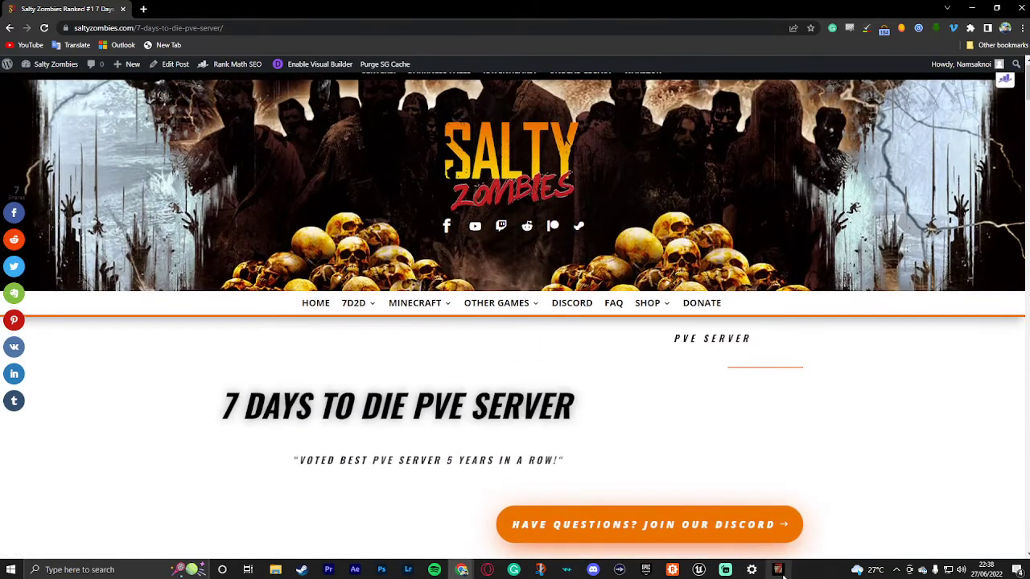
Open the website's 7 Days to Die PVP server page and copy the server IP 103.195.100.152.
mouse_move(377, 308)
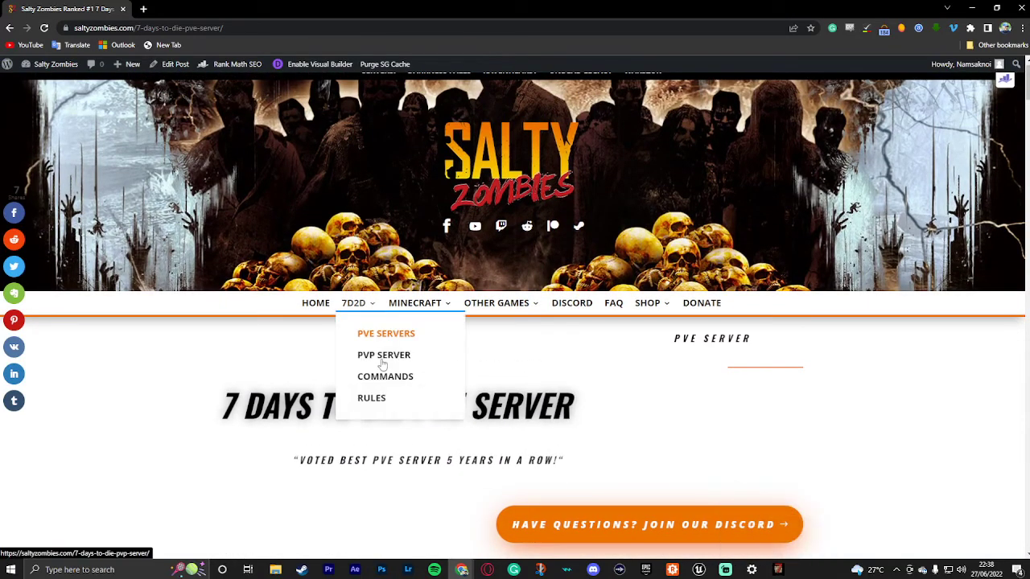
click(376, 356)
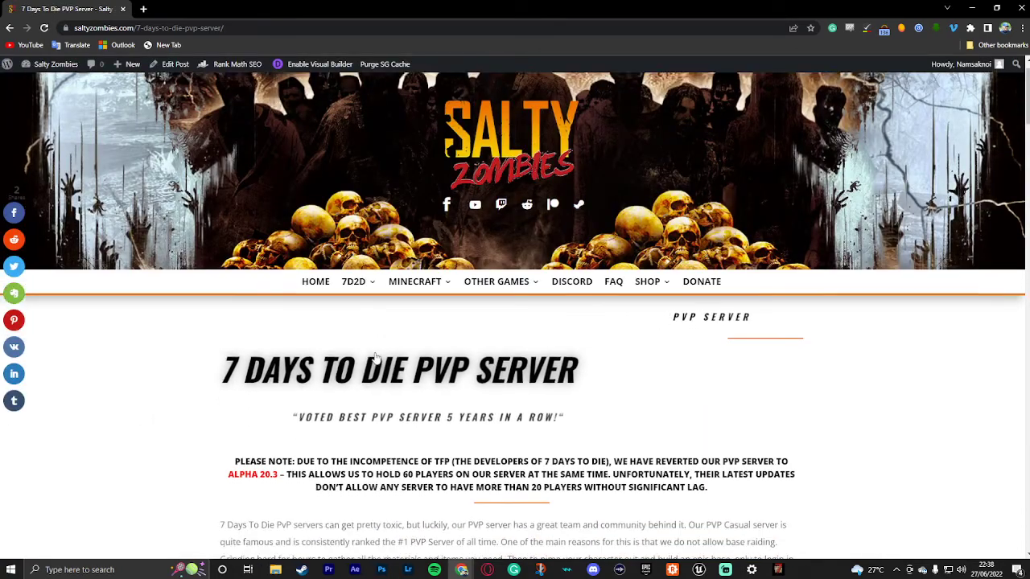
scroll(376, 357, down, 6)
scroll(375, 329, up, 2)
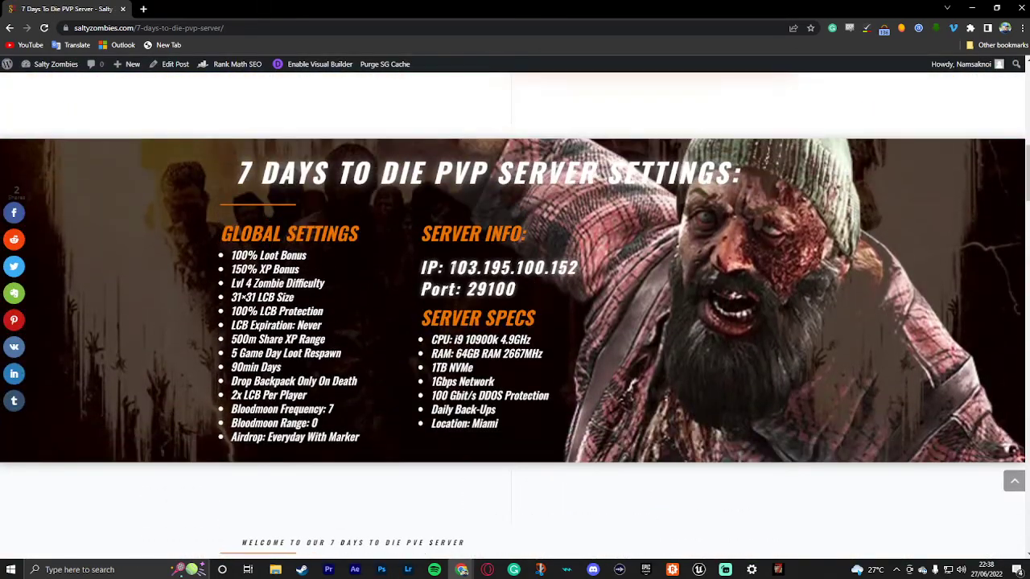
drag(450, 269, 578, 272)
right_click(564, 271)
click(595, 280)
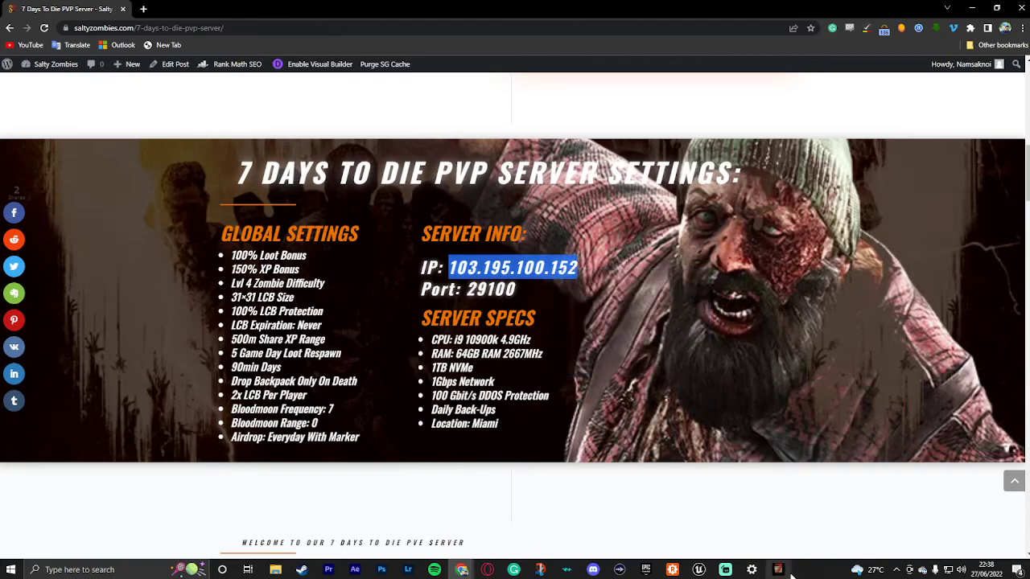
Switch to the 7 Days to Die server browser and set the direct-connection IP to 103.195.100.152.
click(778, 572)
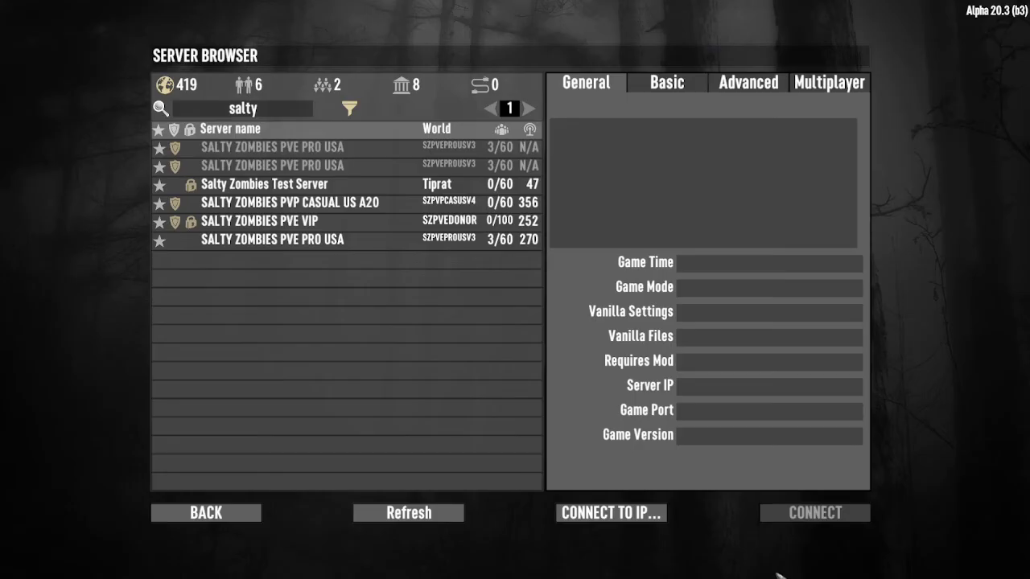
click(609, 516)
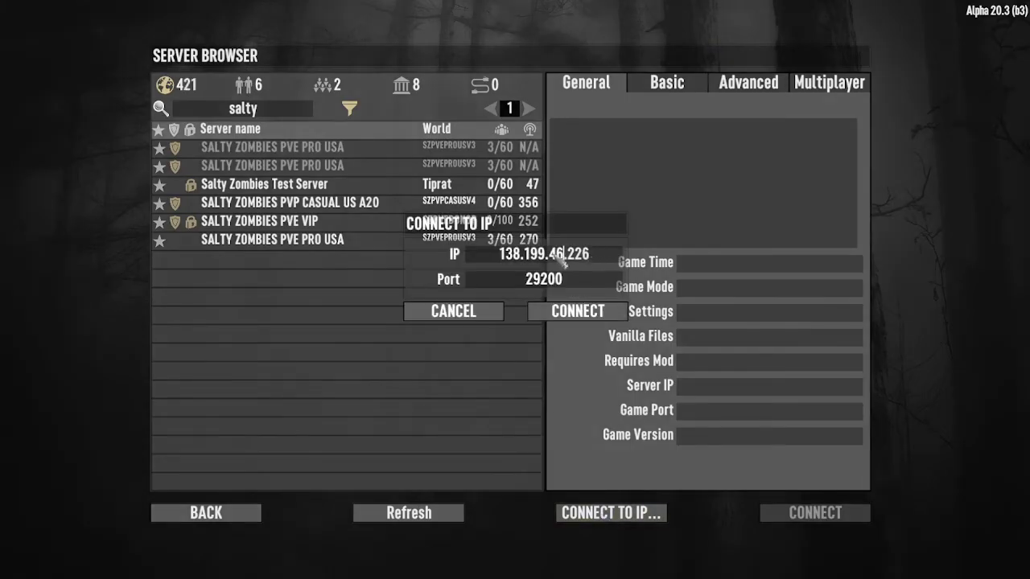
click(493, 256)
key(ctrl+v)
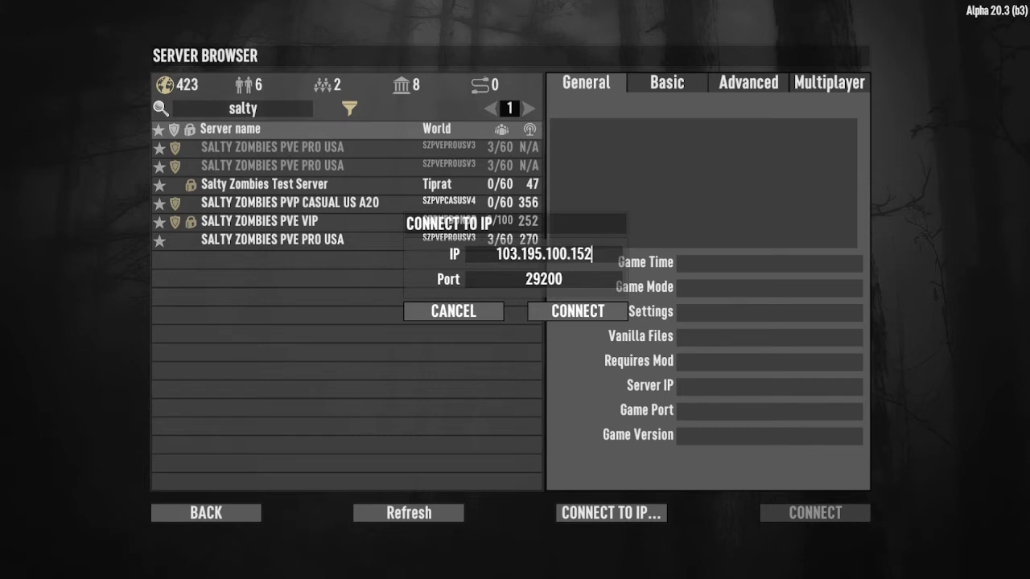
Switch back to the PVP server page in Chrome and copy the port number 29100.
key(alt+Tab)
double_click(495, 292)
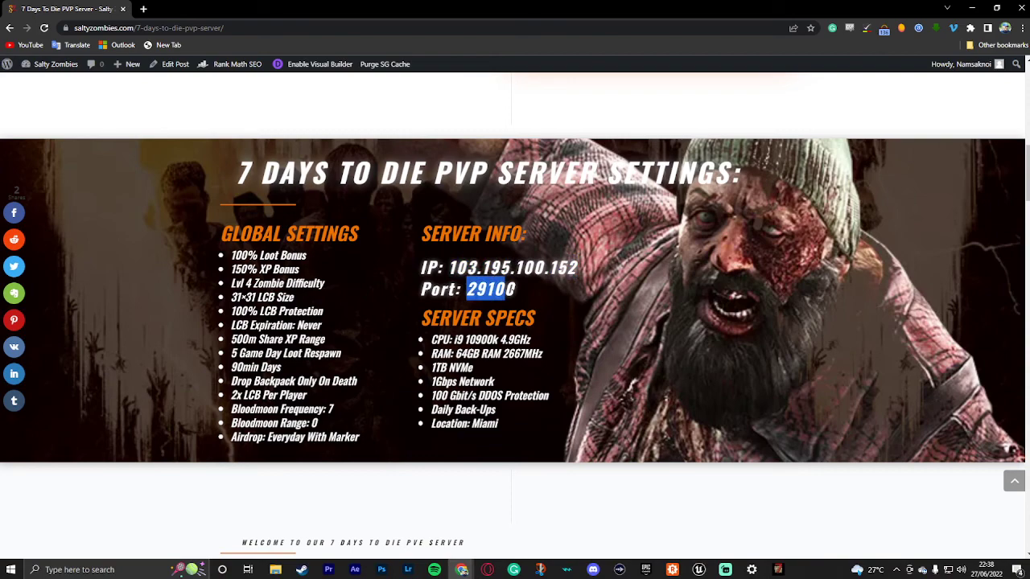
right_click(496, 295)
click(527, 302)
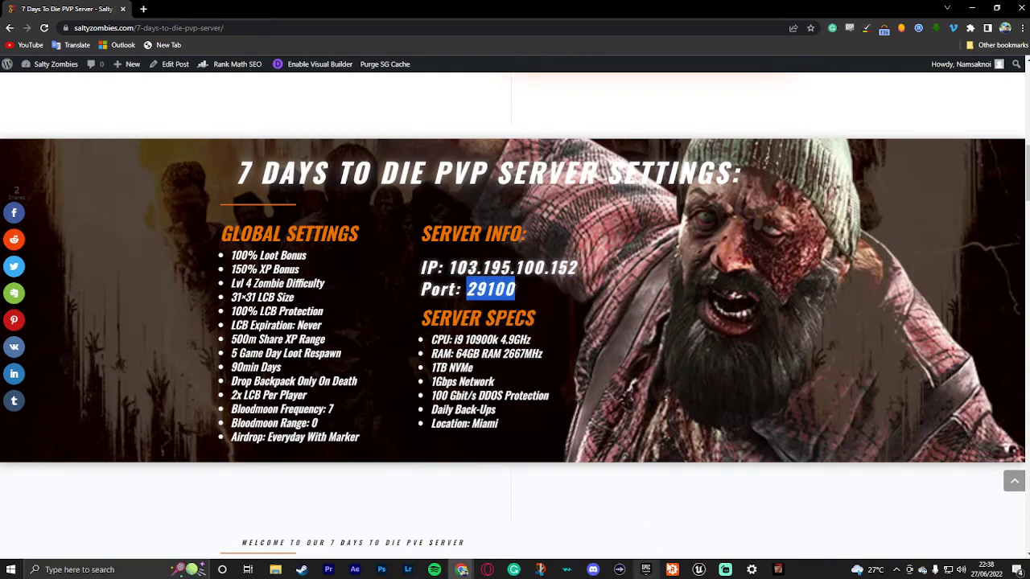
Return to 7 Days to Die, set the connection port to 29100 and connect to the server.
click(778, 570)
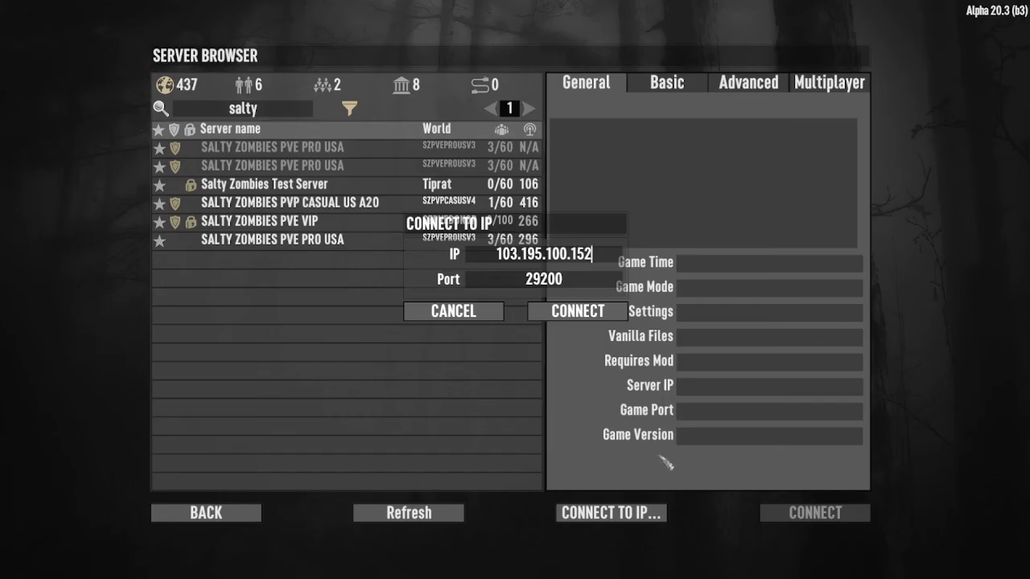
click(566, 281)
key(ctrl+v)
click(568, 317)
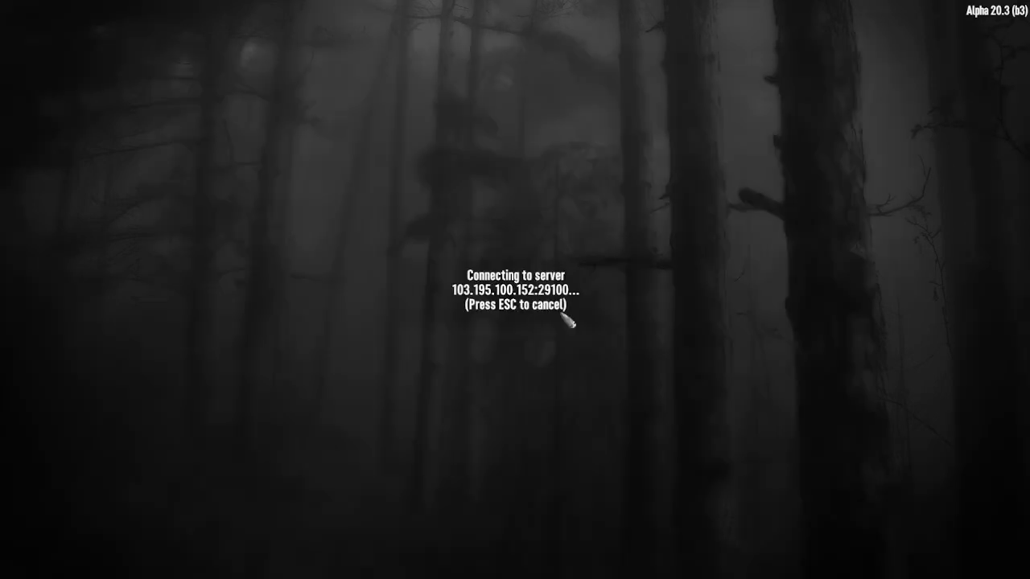